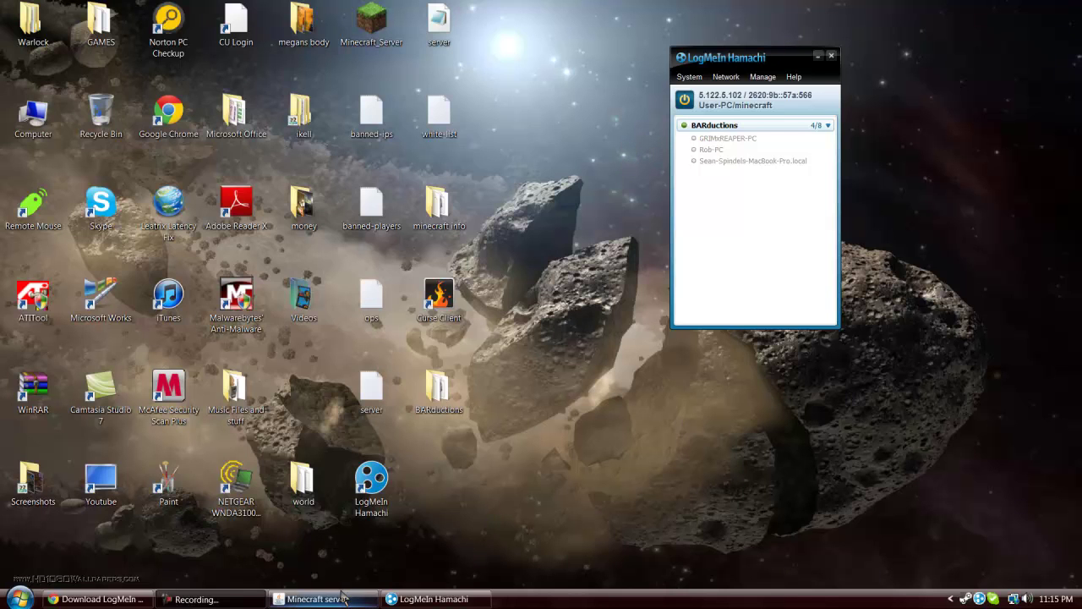
Bring the Chrome browser back to the front from the taskbar
{"action": "left_click", "coordinate": [97, 598]}
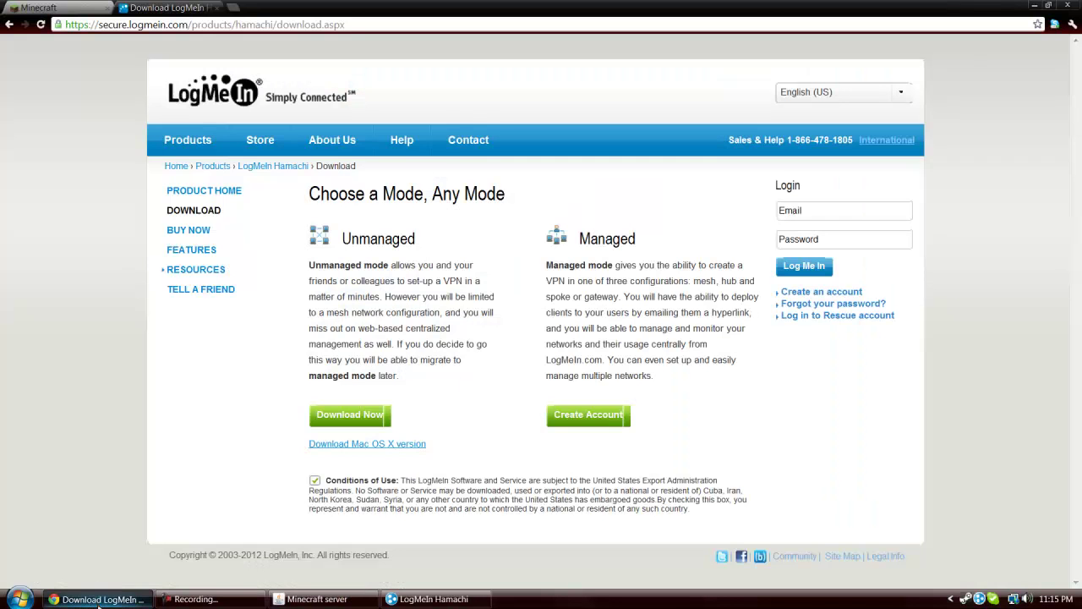
Download Minecraft_Server.exe from the minecraft.net page and open the downloaded file
{"action": "left_click", "coordinate": [38, 7]}
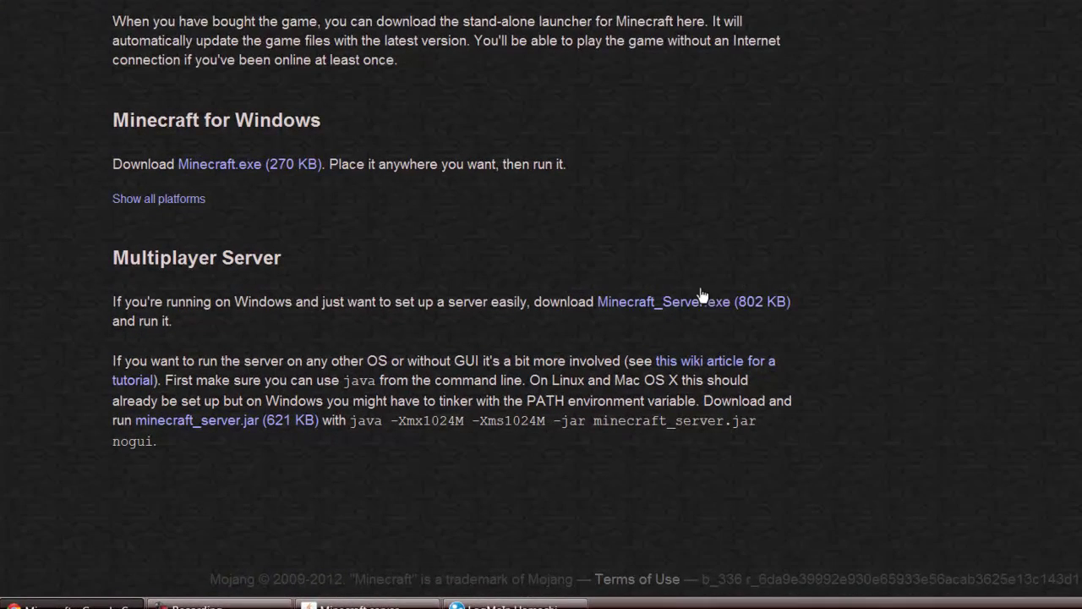
{"action": "left_click", "coordinate": [701, 297]}
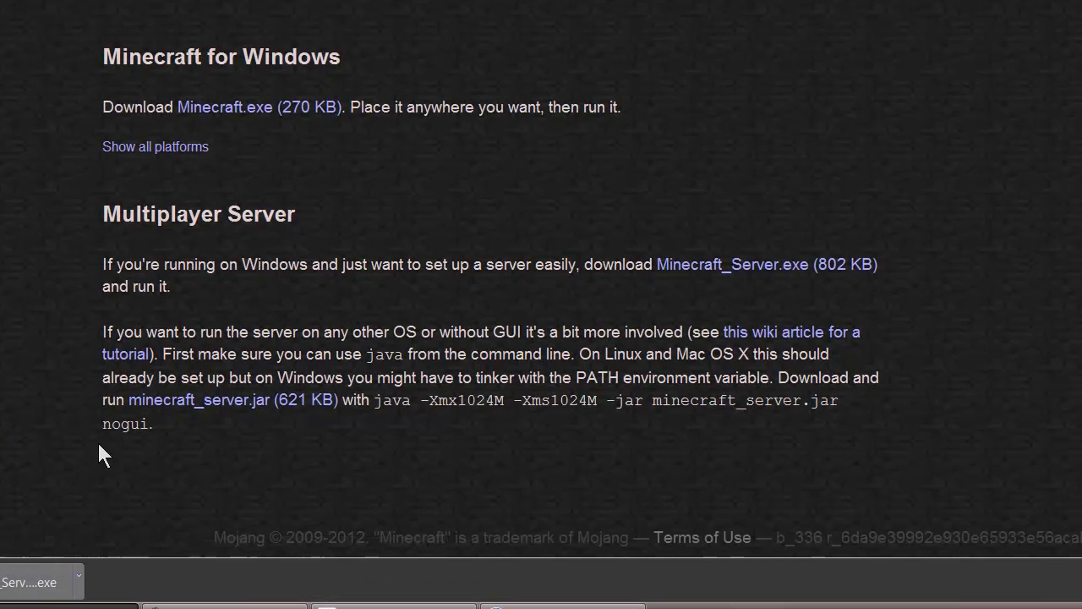
{"action": "left_click", "coordinate": [26, 582]}
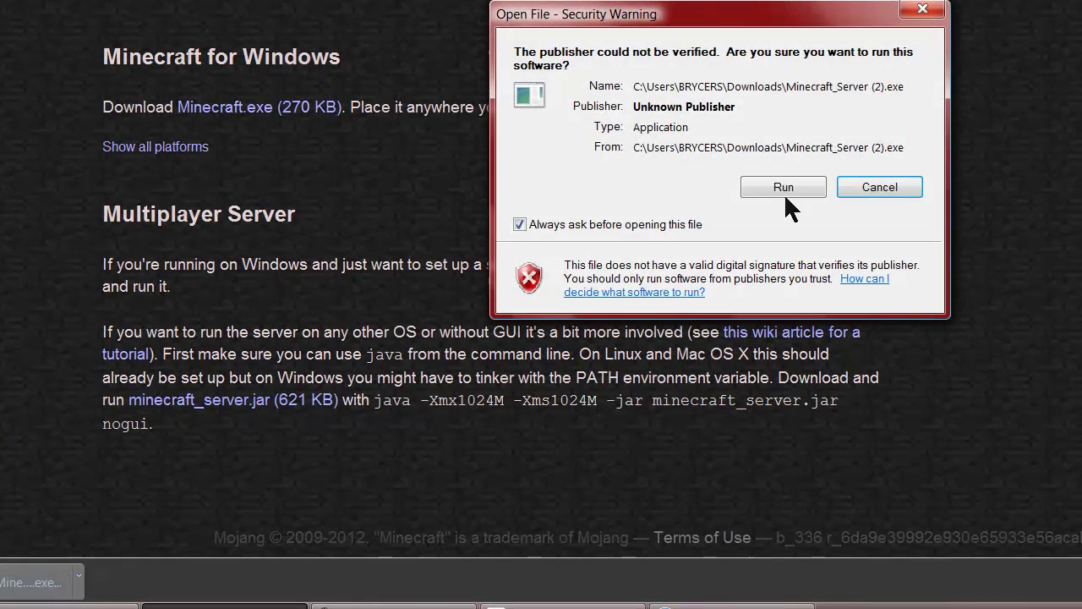
Run the server program, then close both server windows that failed to bind the port
{"action": "left_click", "coordinate": [784, 193]}
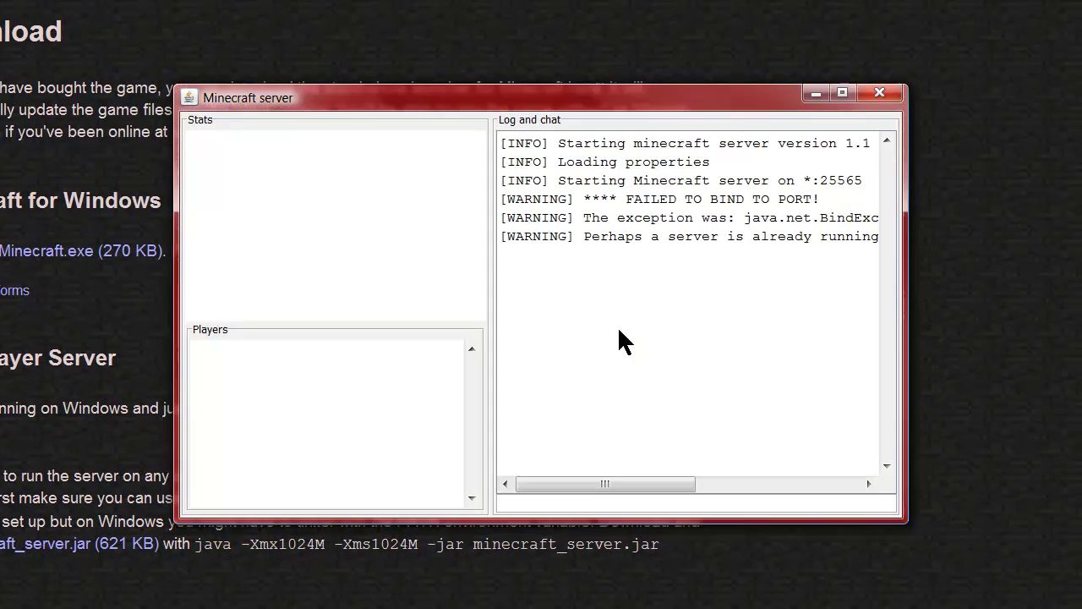
{"action": "mouse_move", "coordinate": [562, 482]}
{"action": "left_mouse_down"}
{"action": "mouse_move", "coordinate": [622, 478]}
{"action": "mouse_move", "coordinate": [567, 482]}
{"action": "left_mouse_up"}
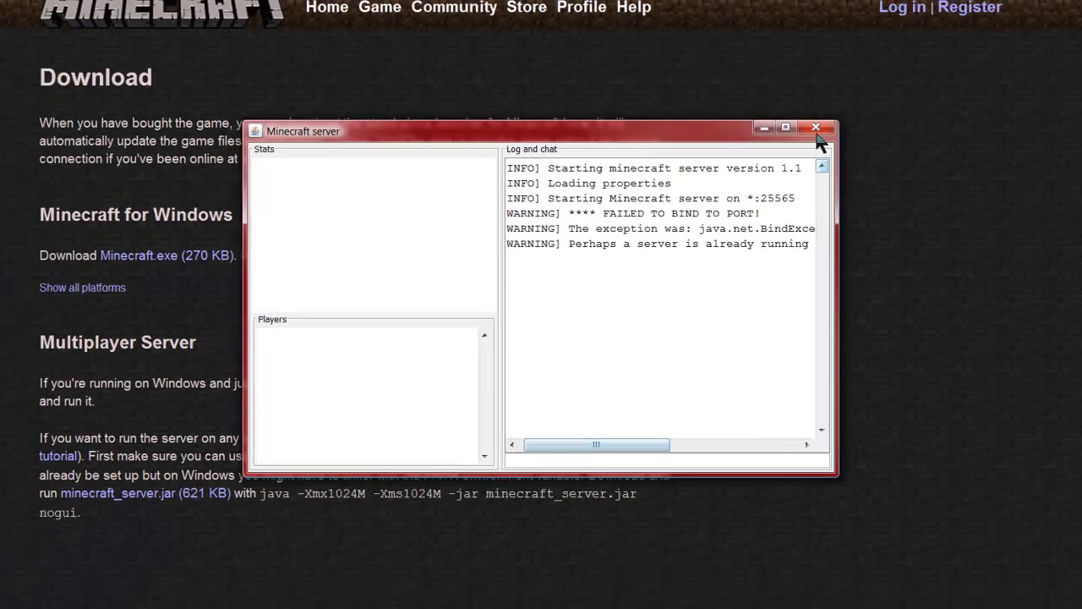
{"action": "left_click", "coordinate": [766, 153]}
{"action": "left_click", "coordinate": [767, 153]}
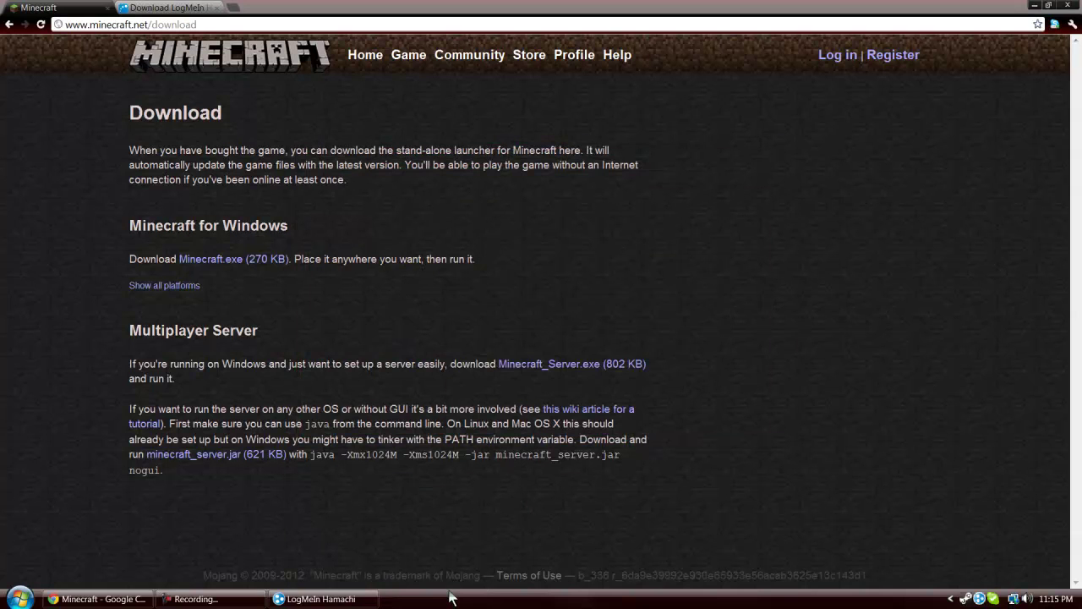
Re-download and run Minecraft_Server.exe, then minimise the running server window
{"action": "left_click", "coordinate": [602, 365]}
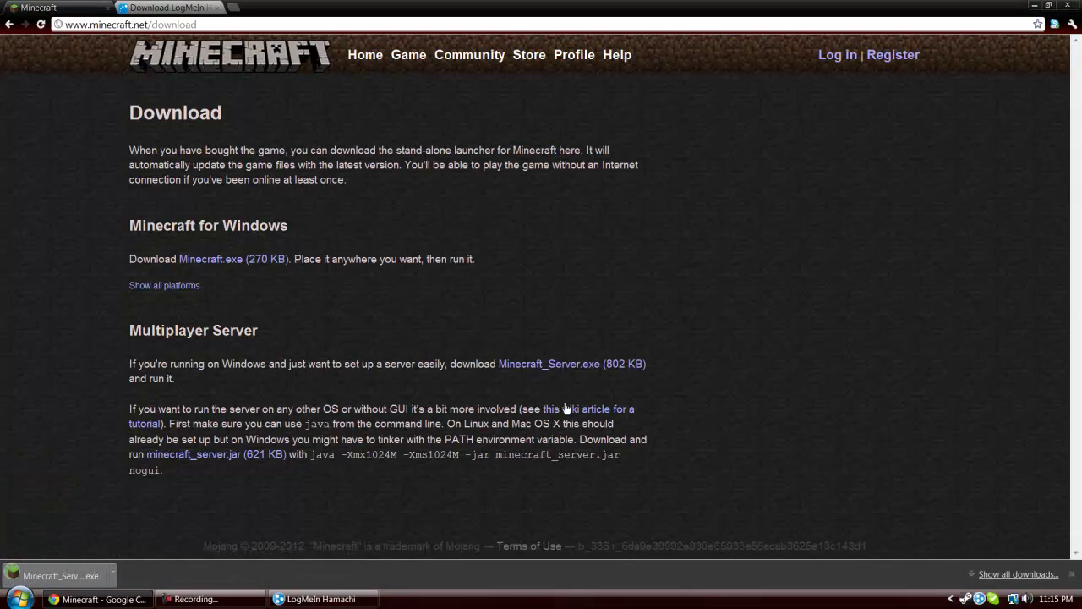
{"action": "left_click", "coordinate": [51, 578]}
{"action": "left_click", "coordinate": [581, 309]}
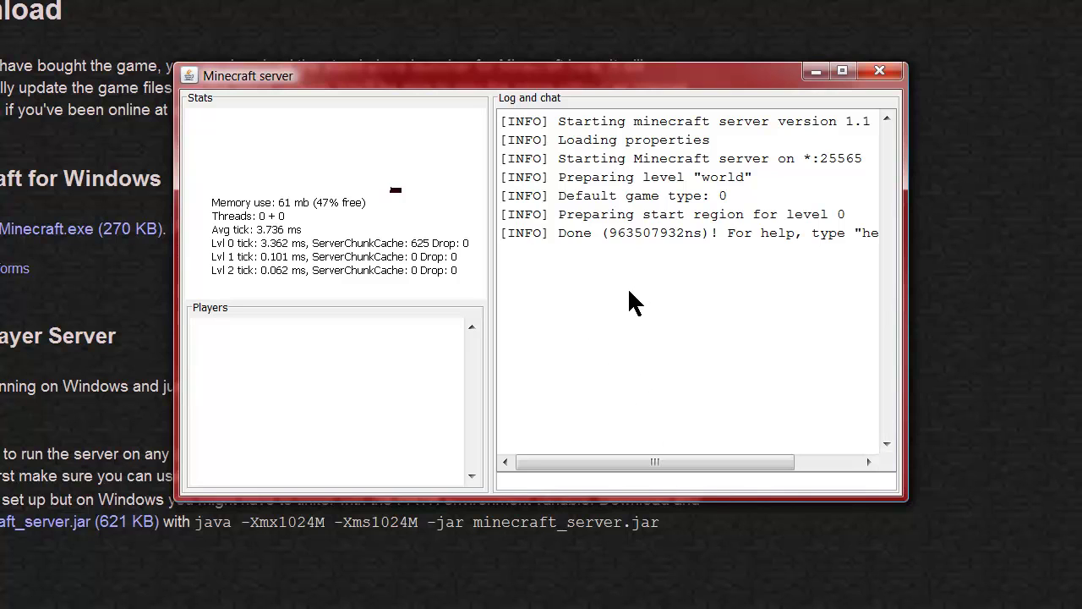
{"action": "mouse_move", "coordinate": [651, 462]}
{"action": "left_mouse_down"}
{"action": "mouse_move", "coordinate": [672, 464]}
{"action": "mouse_move", "coordinate": [536, 459]}
{"action": "mouse_move", "coordinate": [625, 464]}
{"action": "left_mouse_up"}
{"action": "left_click", "coordinate": [761, 116]}
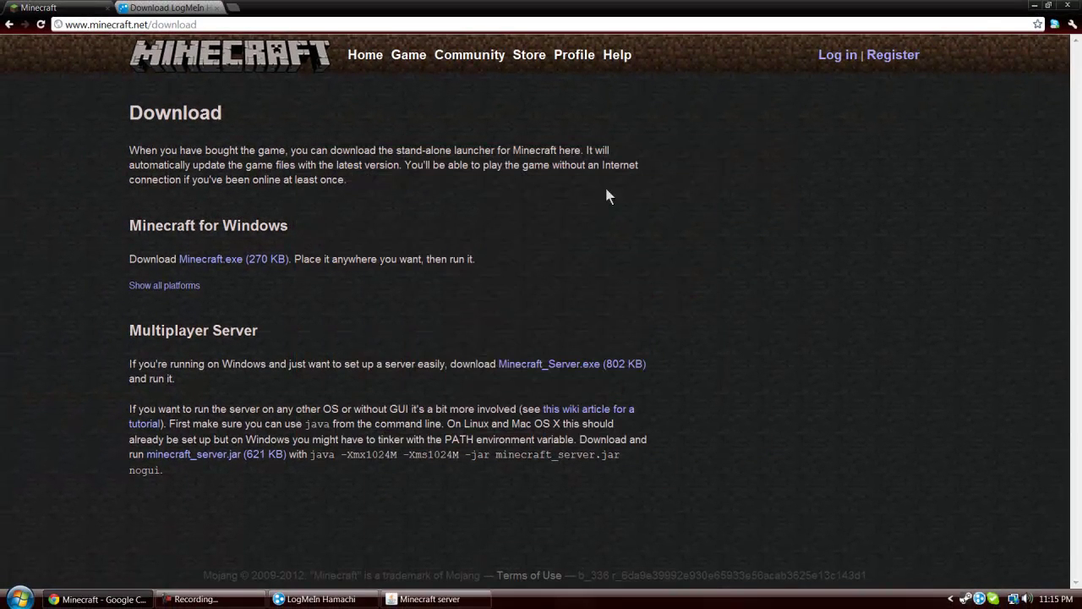
Download and run the Hamachi installer for Windows, then cancel its setup
{"action": "left_click", "coordinate": [165, 9]}
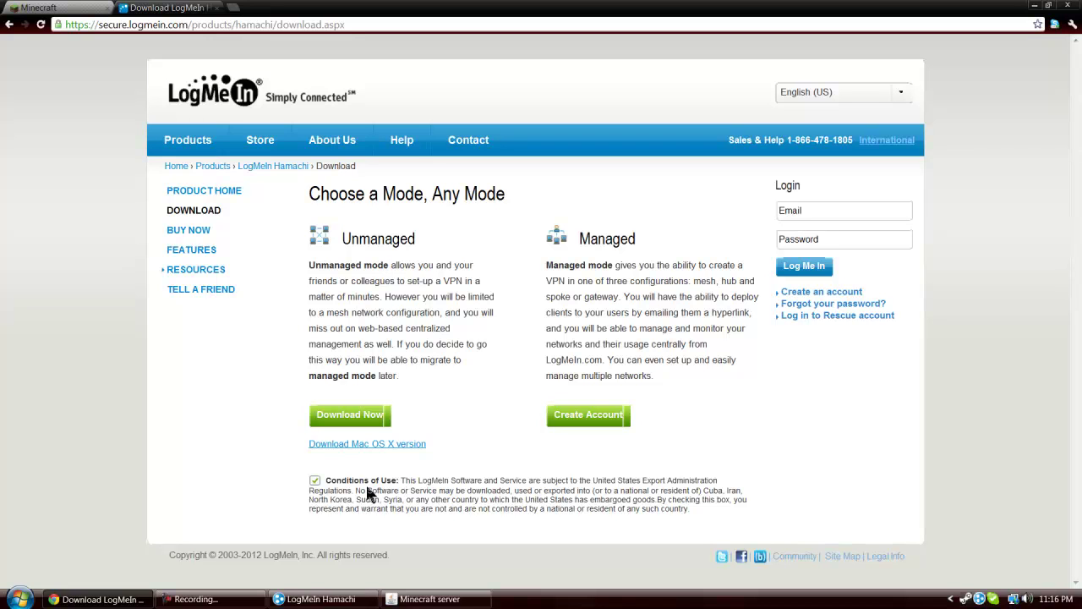
{"action": "left_click", "coordinate": [352, 423]}
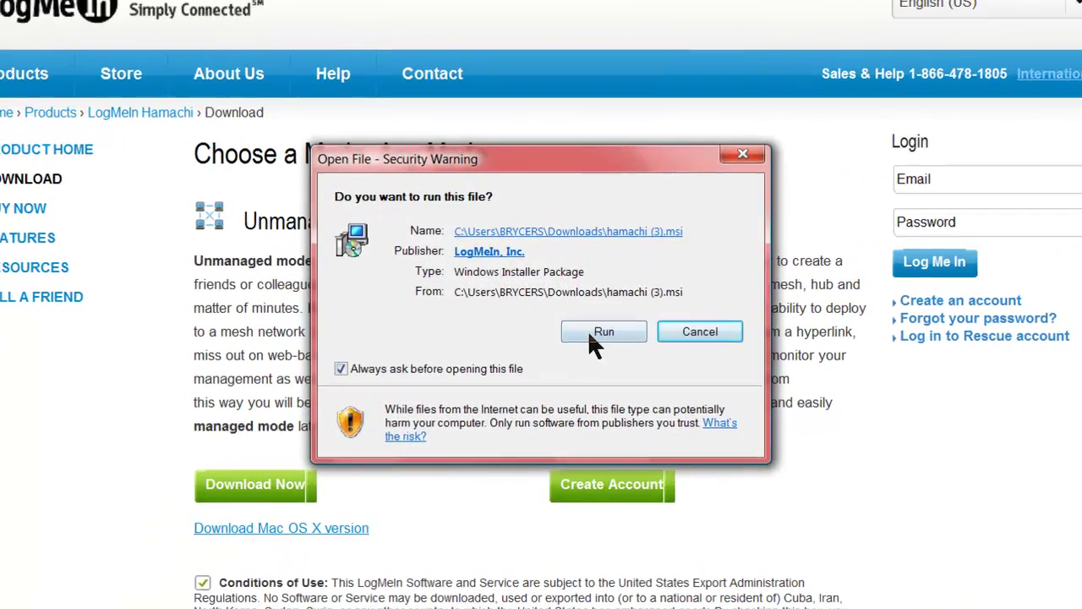
{"action": "left_click", "coordinate": [582, 312]}
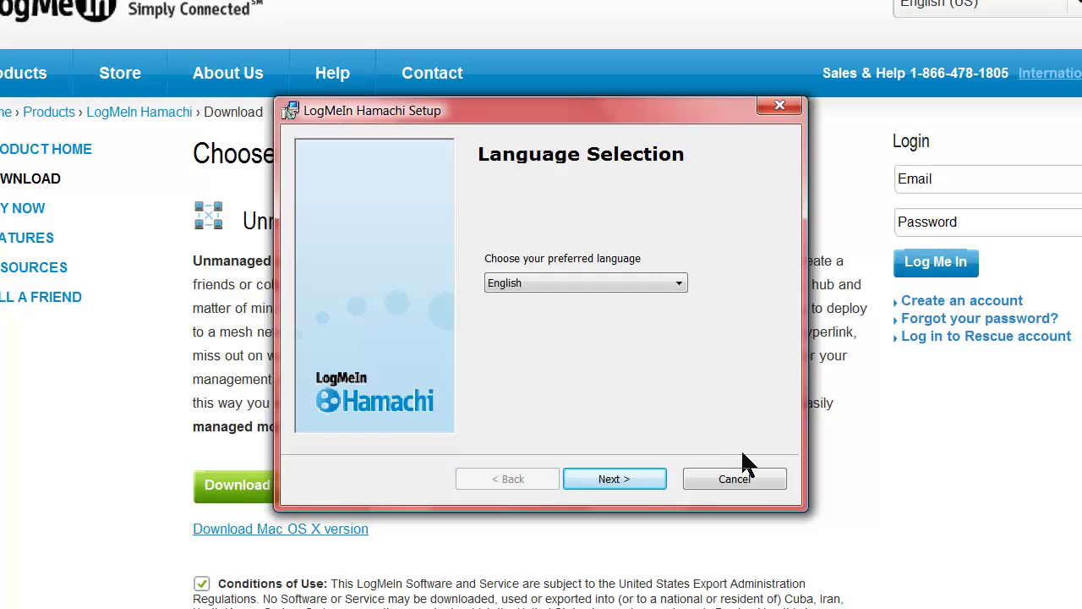
{"action": "left_click", "coordinate": [741, 479]}
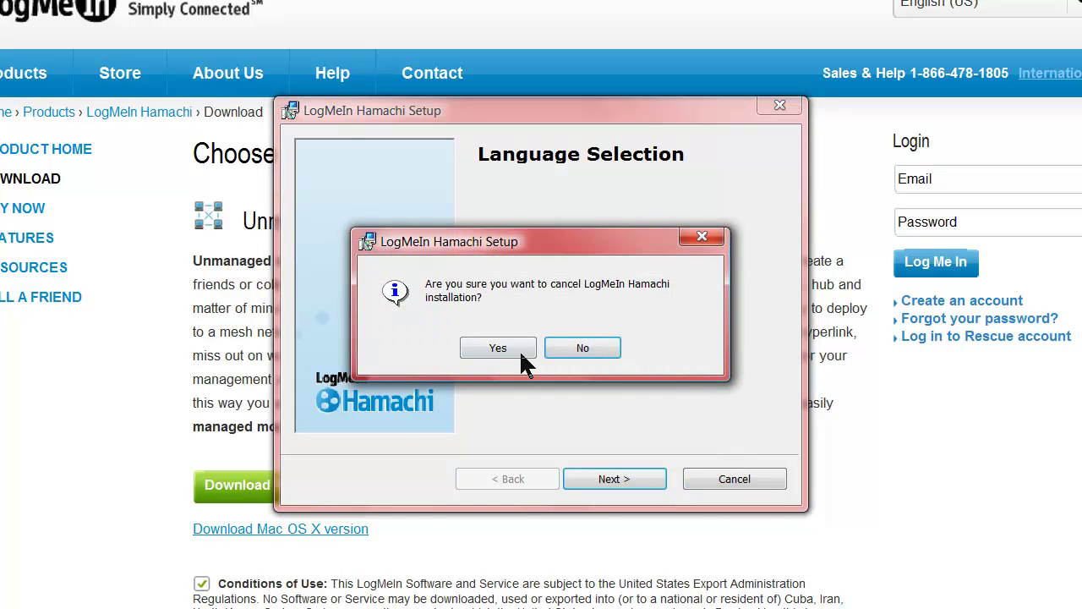
{"action": "left_click", "coordinate": [521, 353]}
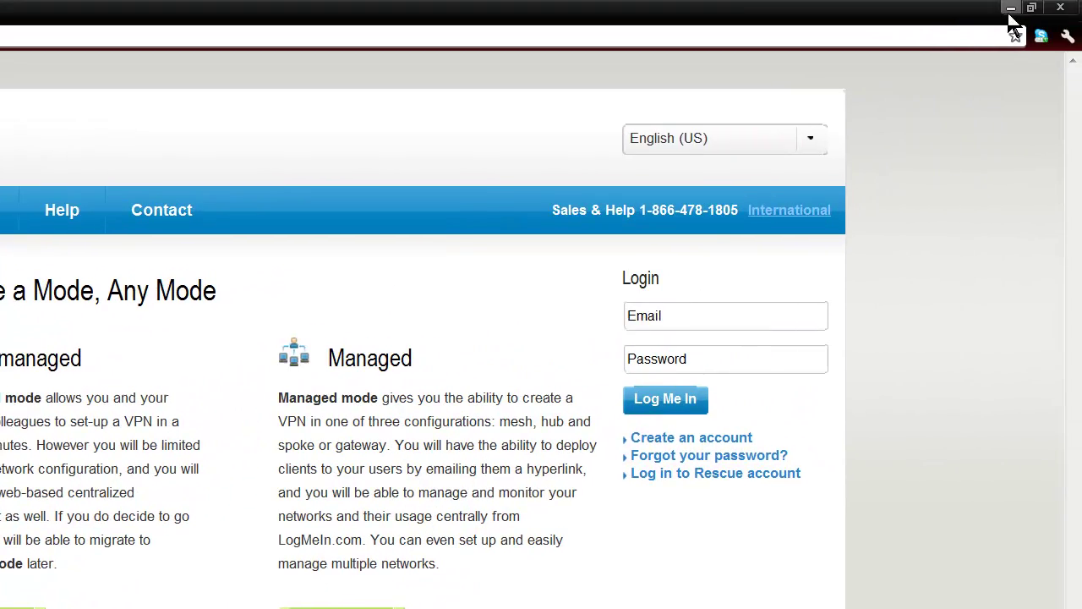
Take Hamachi offline and back online so the BARductions network reconnects
{"action": "left_click", "coordinate": [1012, 17]}
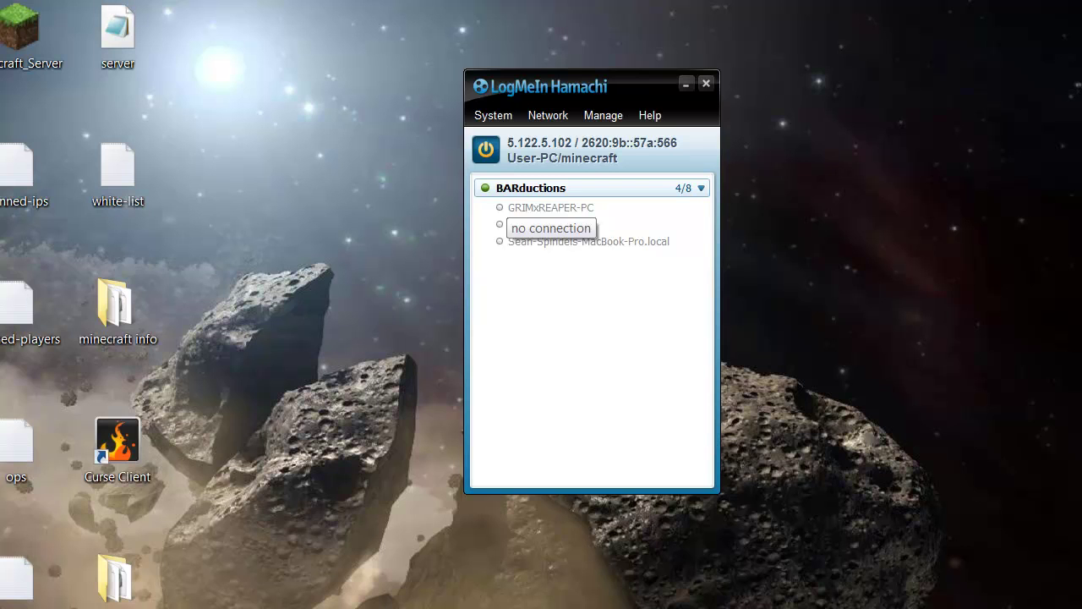
{"action": "left_click", "coordinate": [499, 148]}
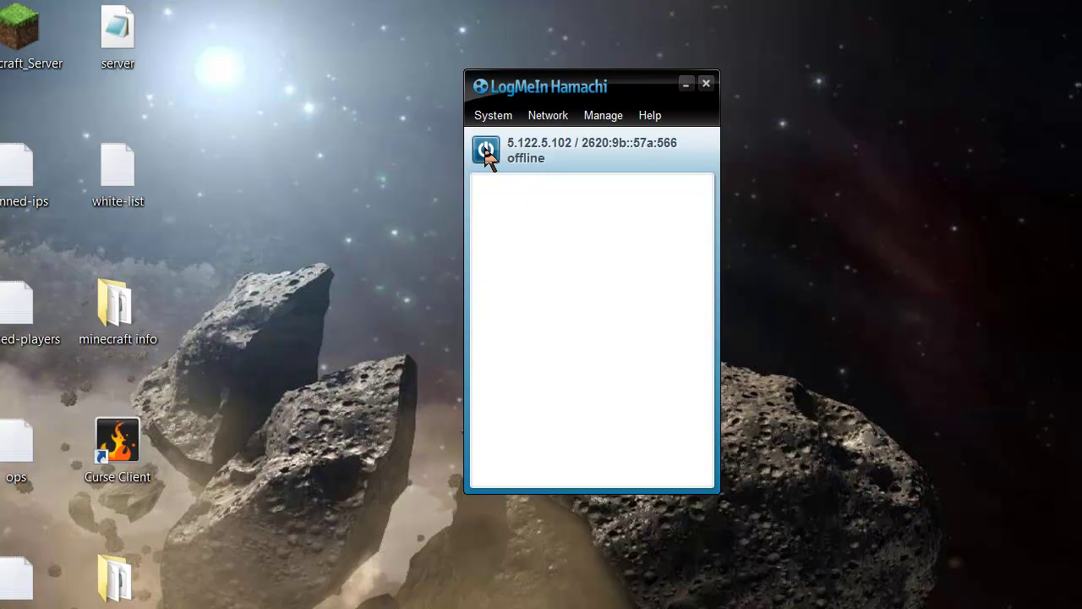
{"action": "left_click", "coordinate": [487, 157]}
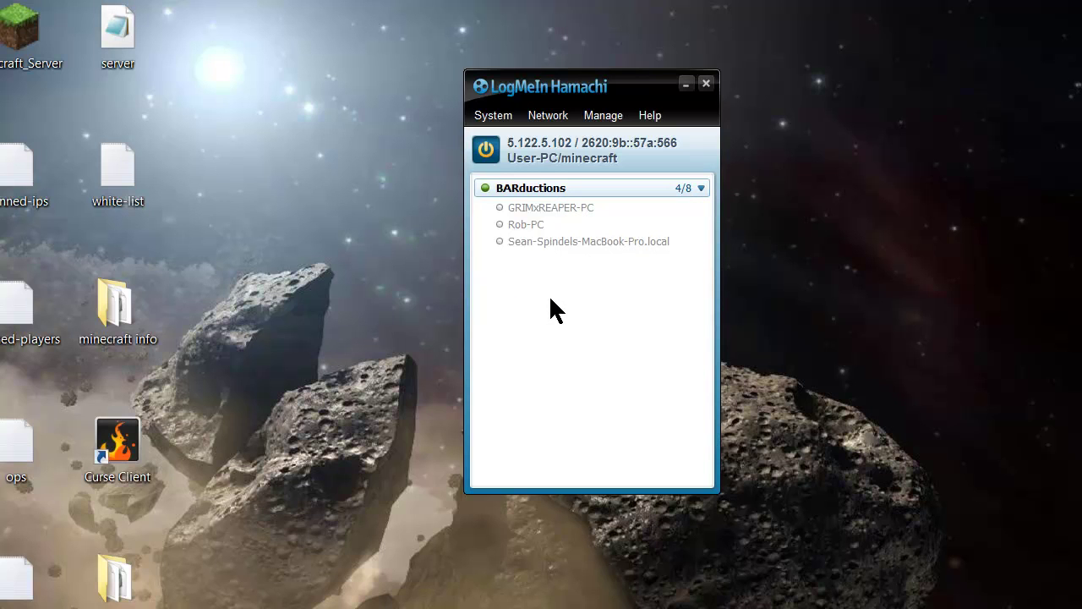
{"action": "mouse_move", "coordinate": [490, 187]}
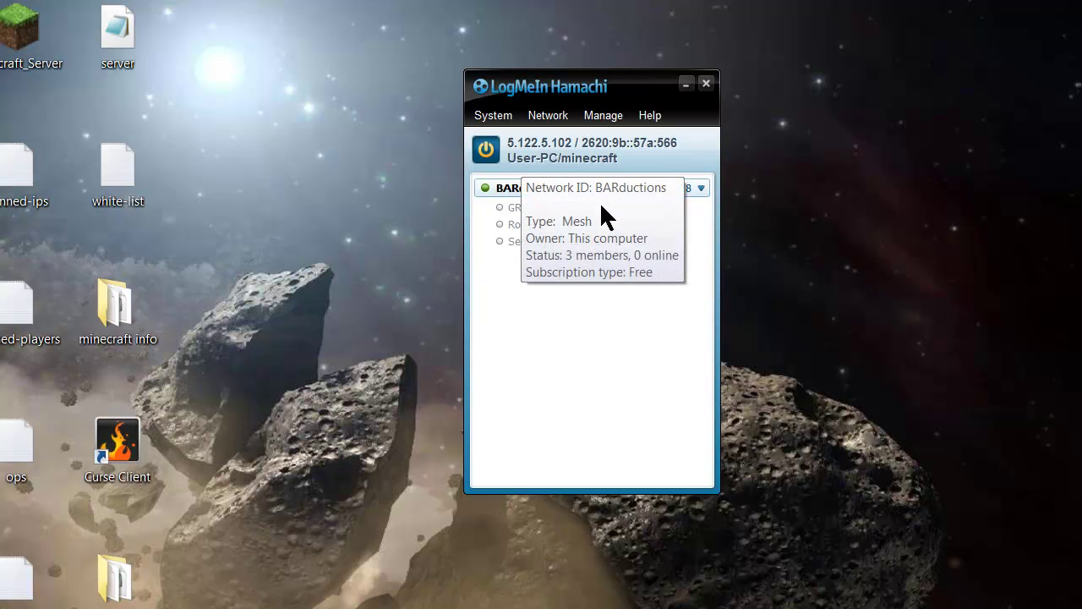
{"action": "mouse_move", "coordinate": [533, 240]}
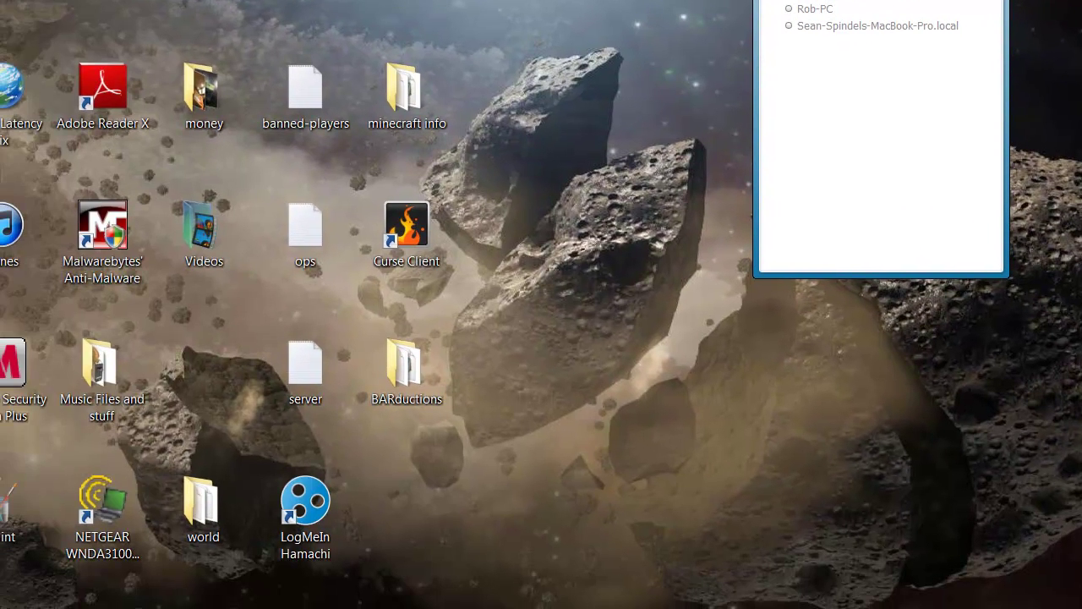
{"action": "double_click", "coordinate": [118, 34]}
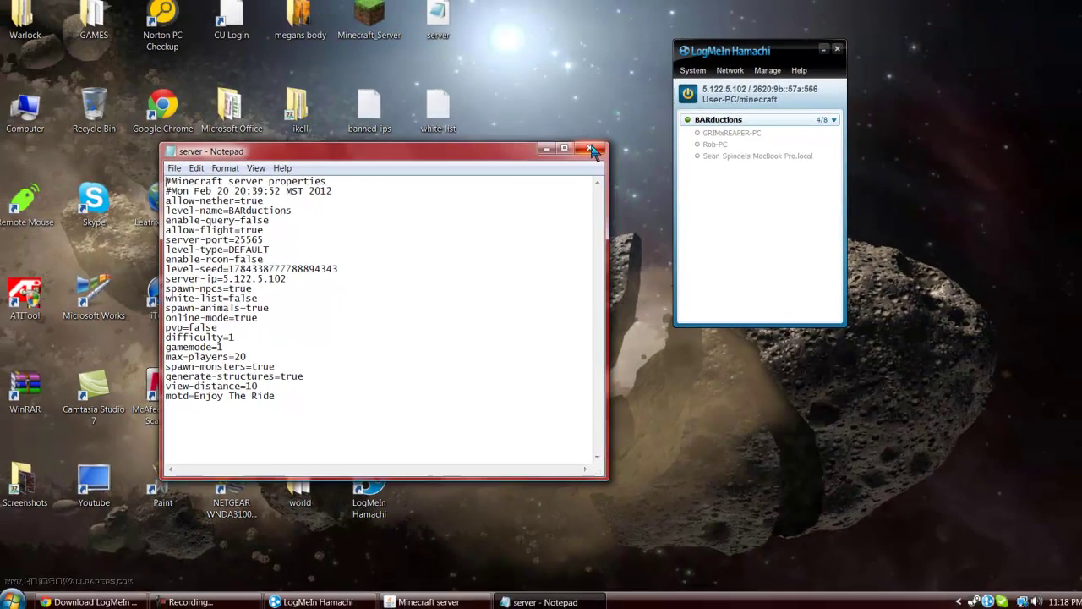
{"action": "left_click", "coordinate": [471, 143]}
Start Minecraft_Server, then launch Minecraft from the GAMES folder and log in
{"action": "left_click", "coordinate": [817, 56]}
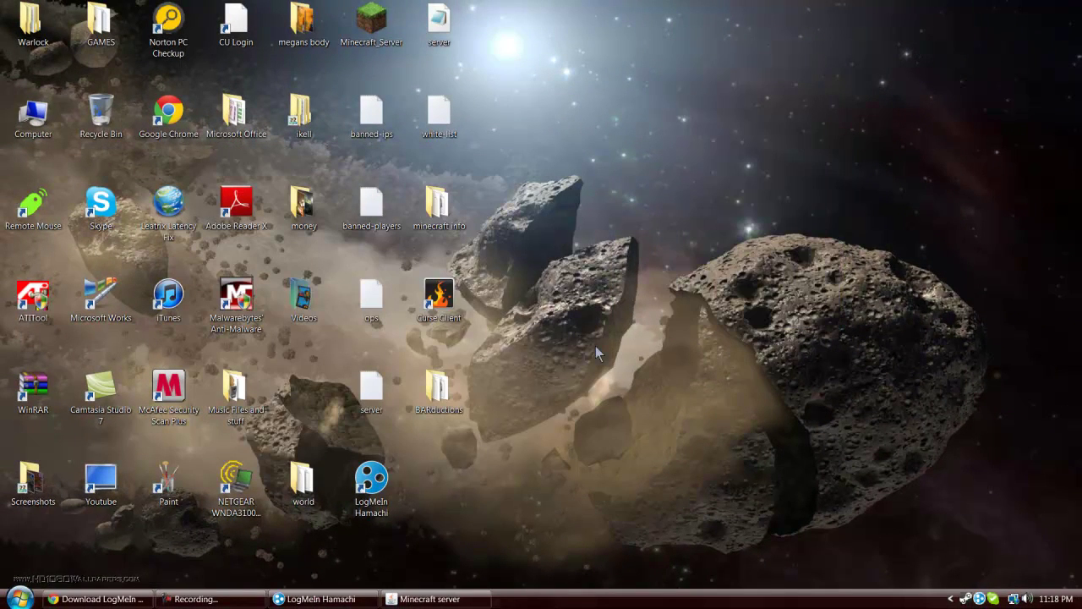
{"action": "double_click", "coordinate": [383, 38]}
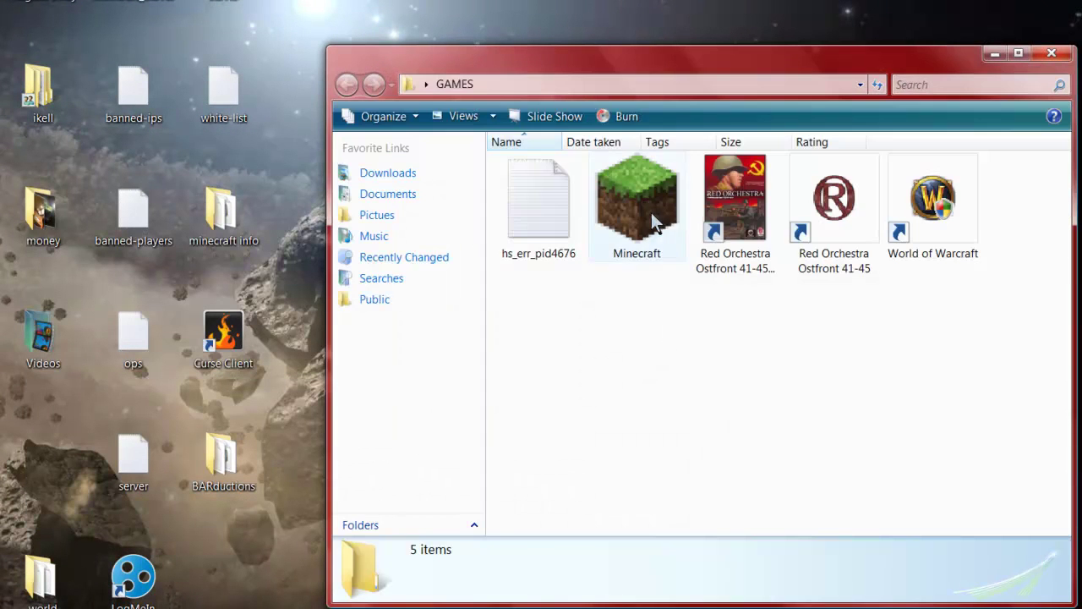
{"action": "left_click", "coordinate": [651, 212]}
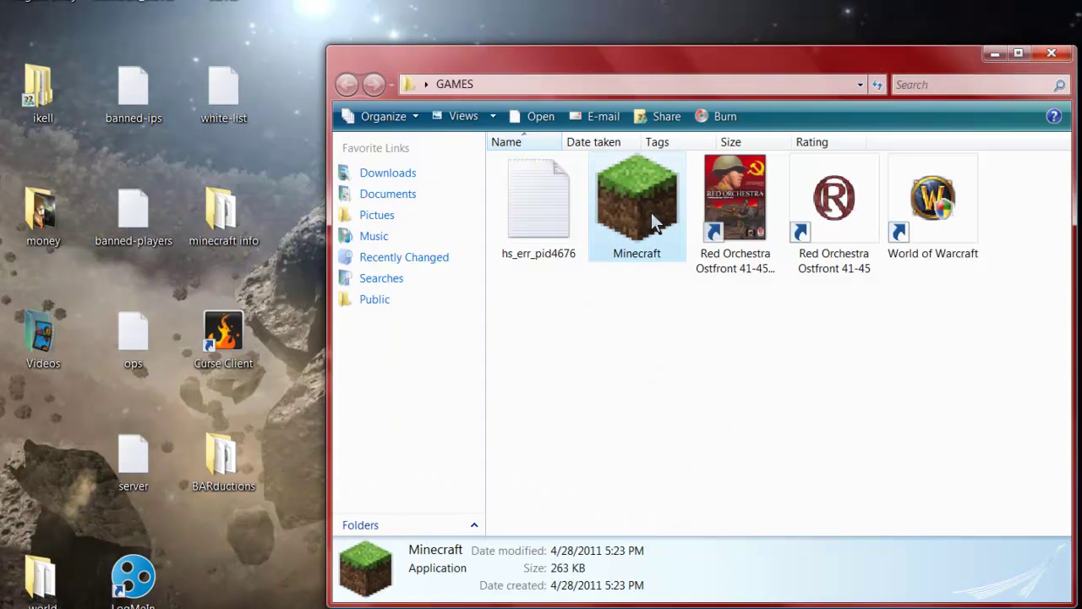
{"action": "double_click", "coordinate": [651, 215]}
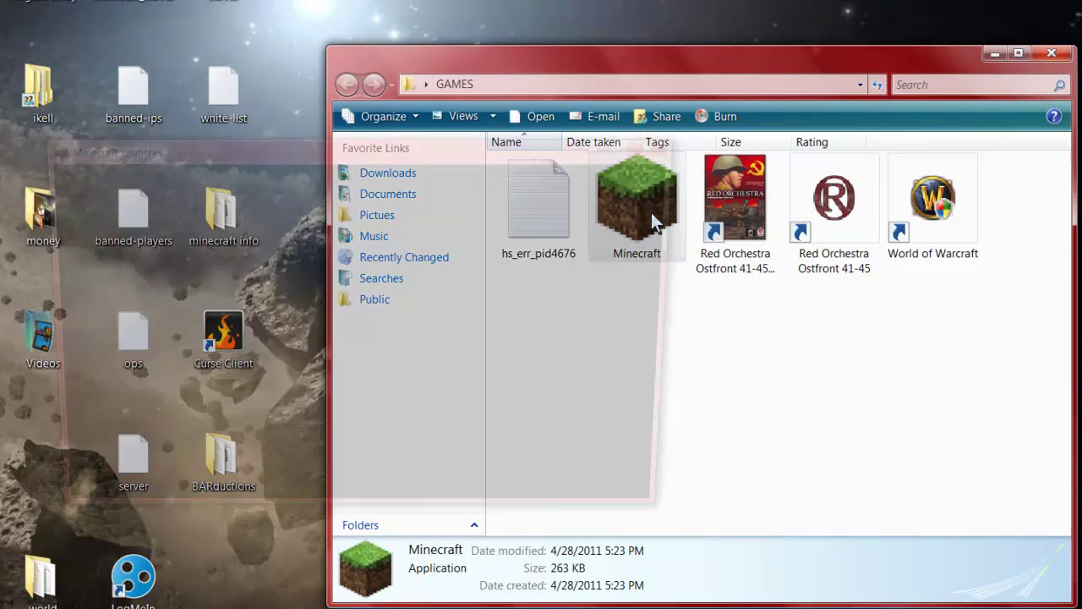
{"action": "left_click", "coordinate": [641, 488]}
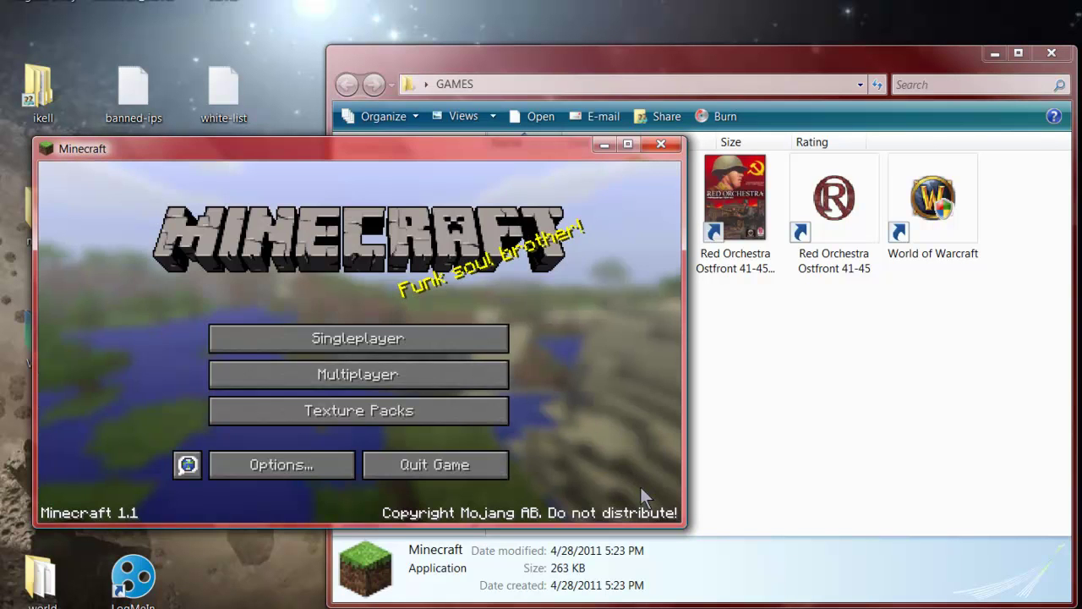
Add a new multiplayer server entry named 'Peanut butter tuesdays'
{"action": "left_click", "coordinate": [393, 374]}
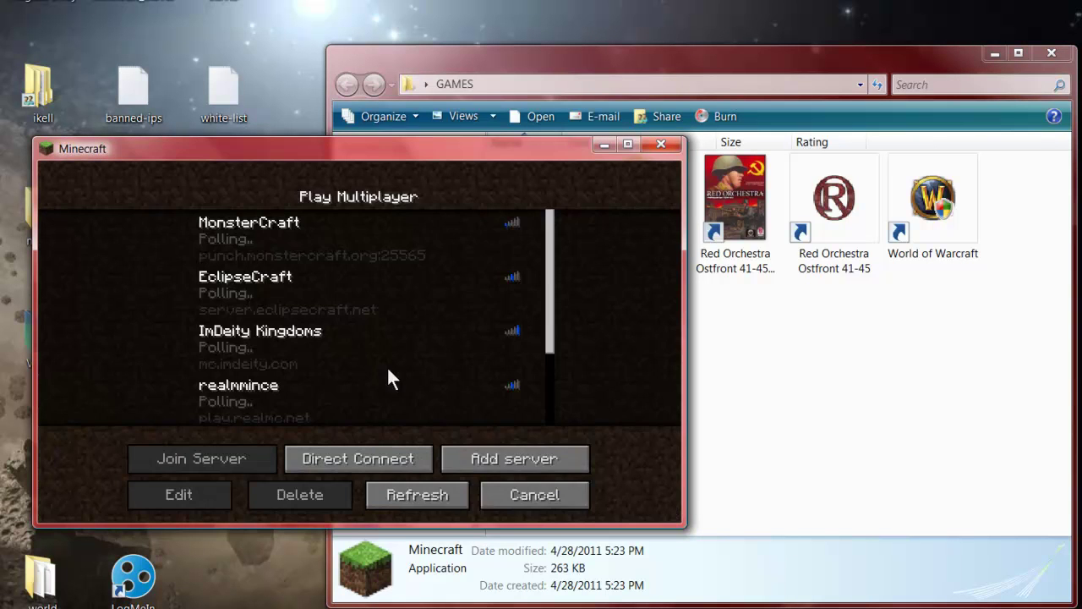
{"action": "left_click", "coordinate": [502, 461]}
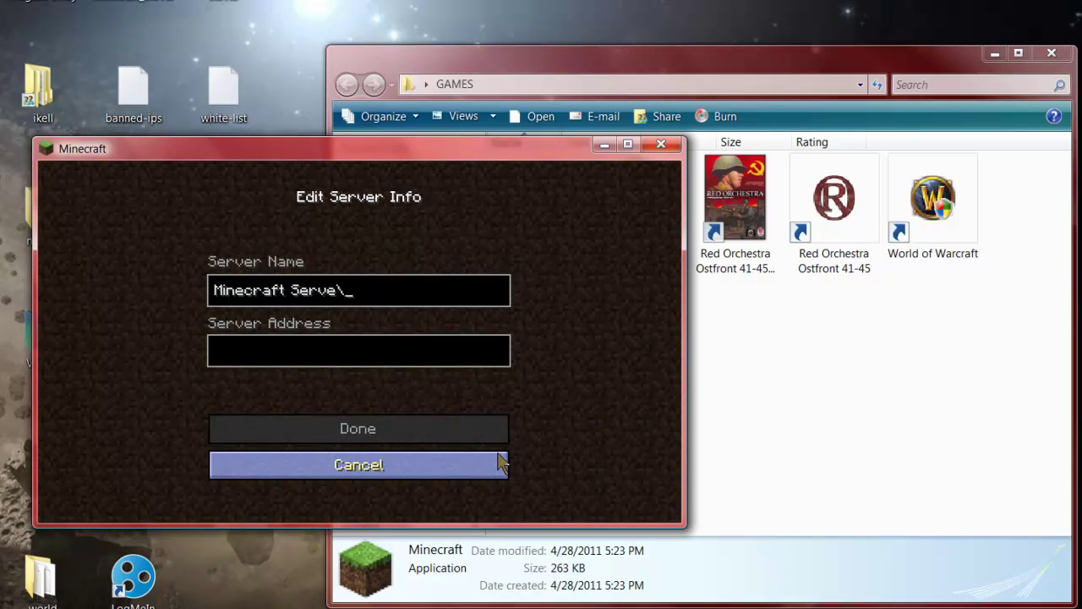
{"action": "key", "text": "BackSpace"}
{"action": "key", "text": "BackSpace"}
{"action": "key", "text": "BackSpace"}
{"action": "key", "text": "BackSpace"}
{"action": "key", "text": "BackSpace"}
{"action": "key", "text": "BackSpace"}
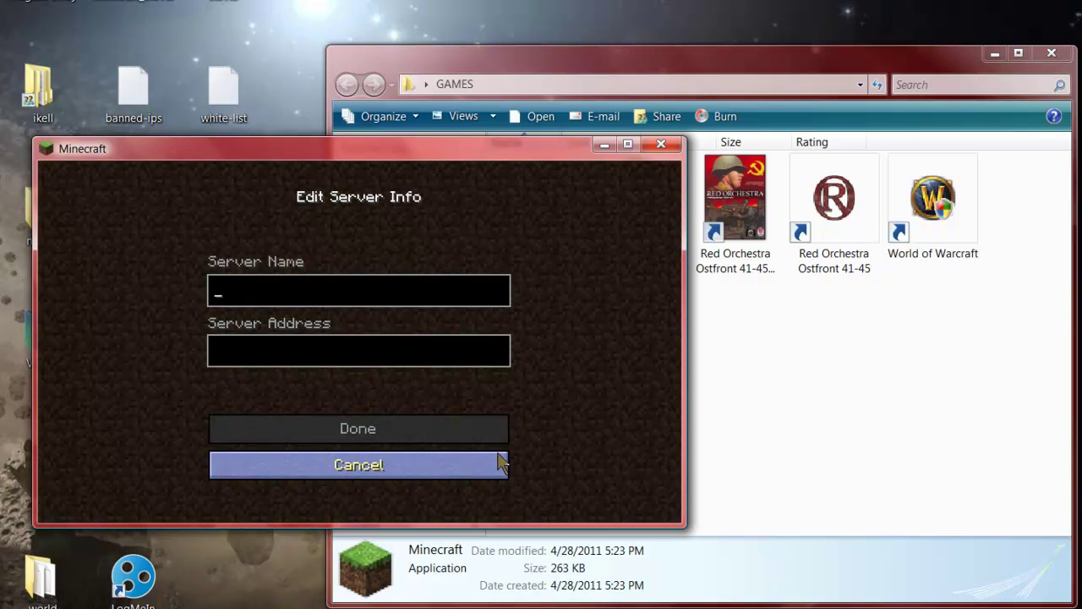
{"action": "type", "text": "Peanut bu"}
{"action": "type", "text": "tter tuesdays"}
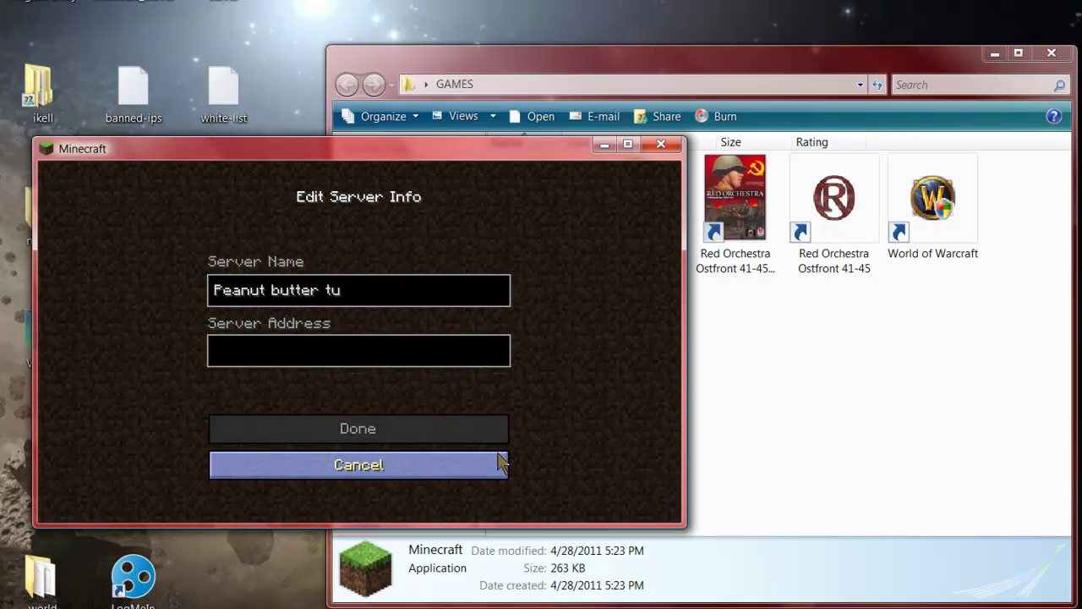
{"action": "left_click", "coordinate": [344, 346]}
Check the Hamachi IP and enter 5.122.5.102 as the server address
{"action": "mouse_move", "coordinate": [454, 151]}
{"action": "left_mouse_down"}
{"action": "mouse_move", "coordinate": [273, 195]}
{"action": "mouse_move", "coordinate": [191, 194]}
{"action": "left_mouse_up"}
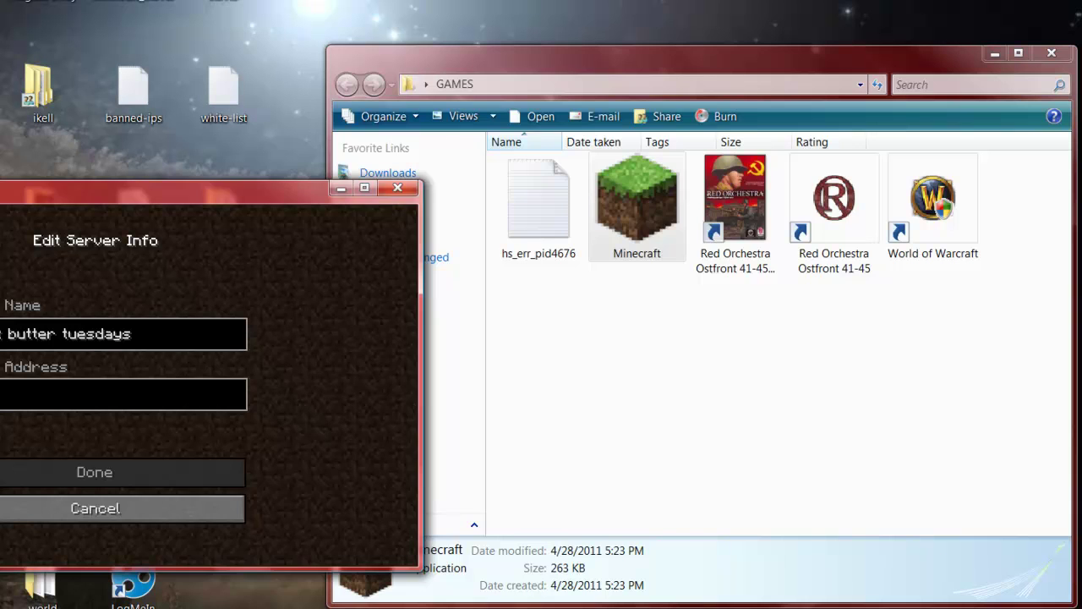
{"action": "double_click", "coordinate": [132, 583]}
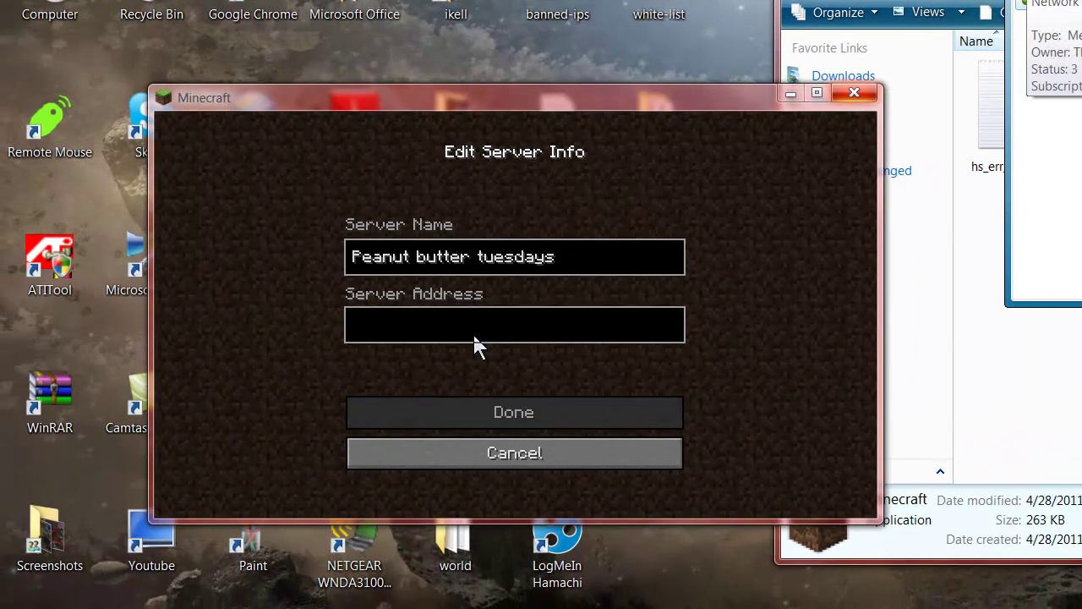
{"action": "left_click", "coordinate": [473, 339]}
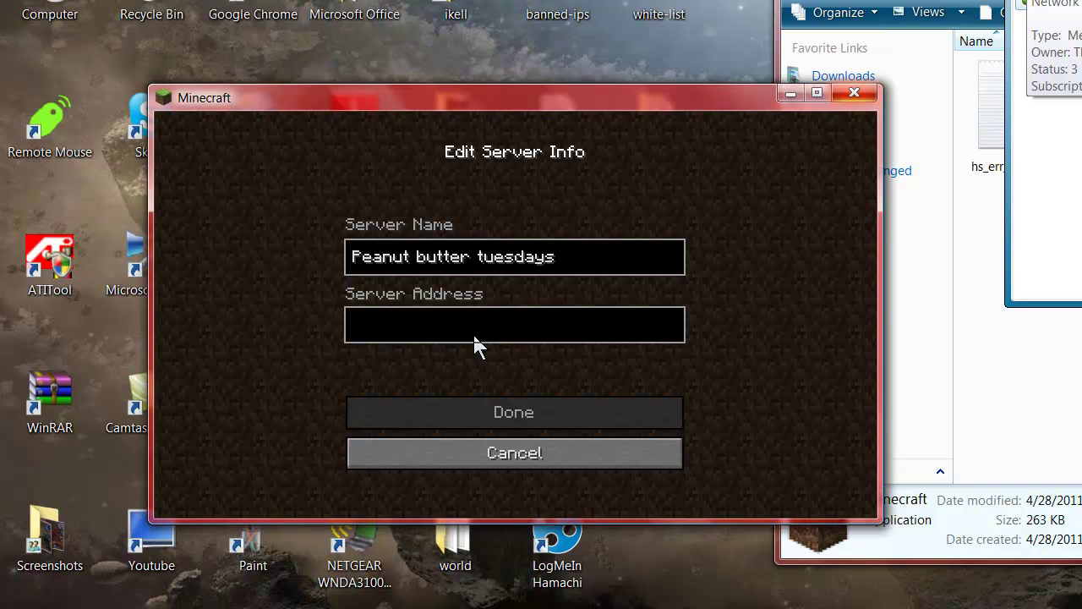
{"action": "type", "text": "5.122"}
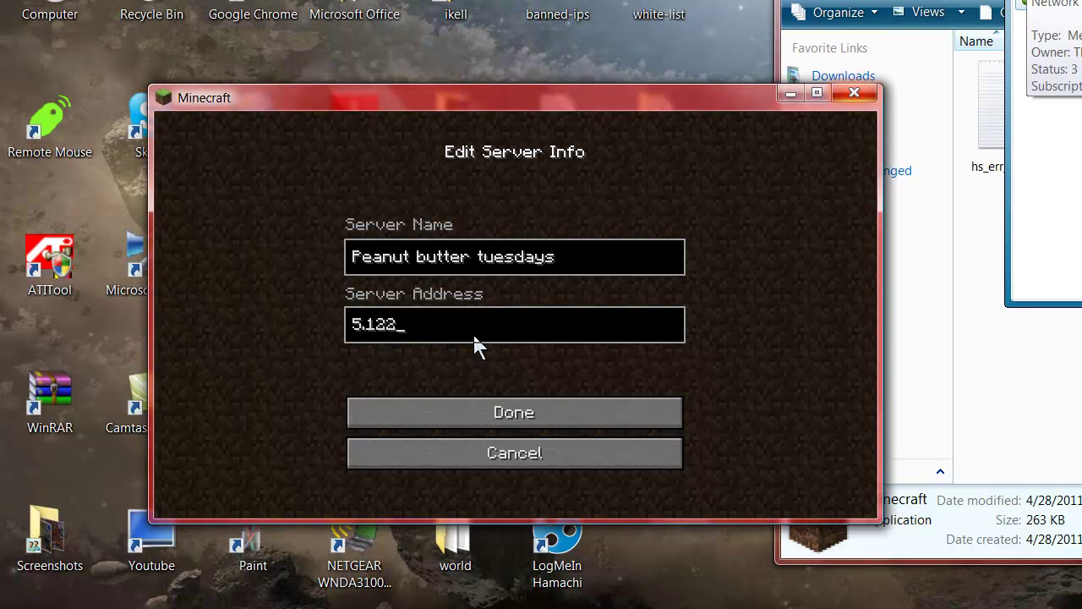
{"action": "type", "text": ".5.102"}
Save the server entry, find Peanut butter tuesdays in the list, and return to the title menu
{"action": "left_click", "coordinate": [551, 413]}
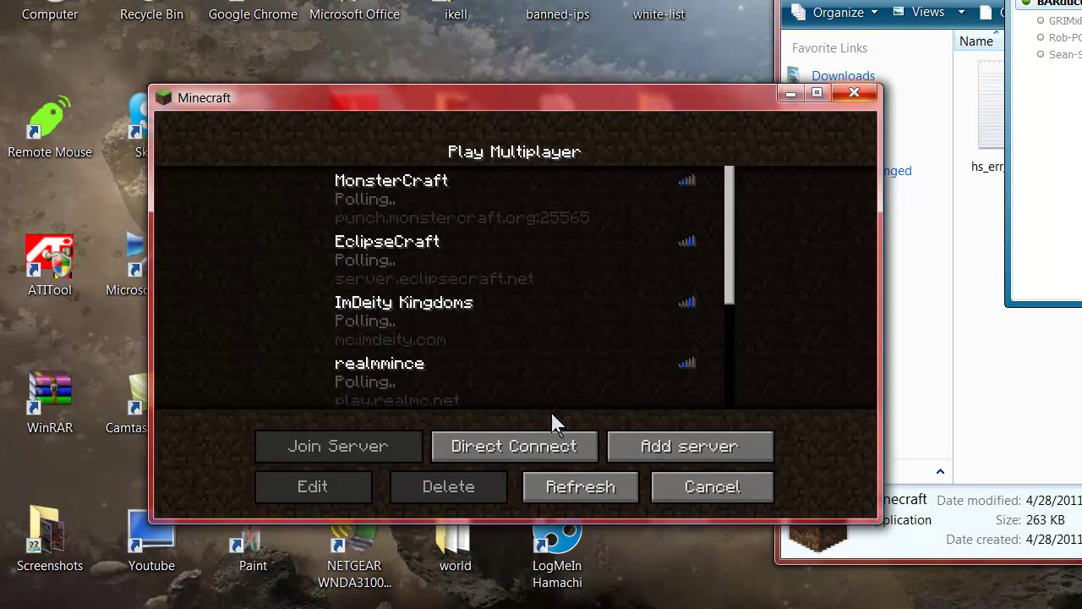
{"action": "scroll", "coordinate": [551, 364], "scroll_direction": "down", "scroll_amount": 3}
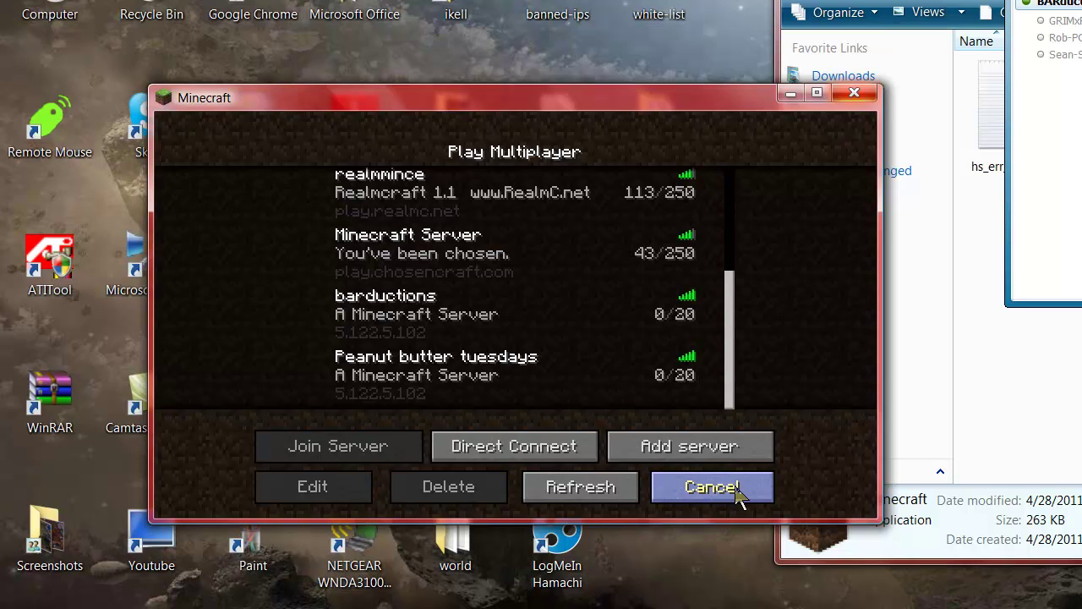
{"action": "left_click", "coordinate": [738, 488]}
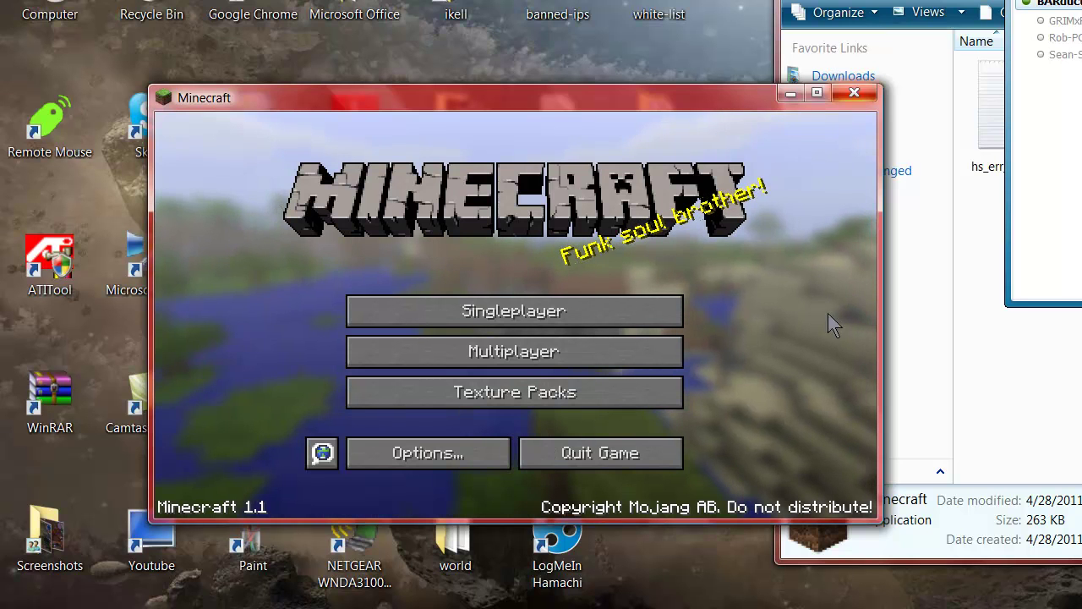